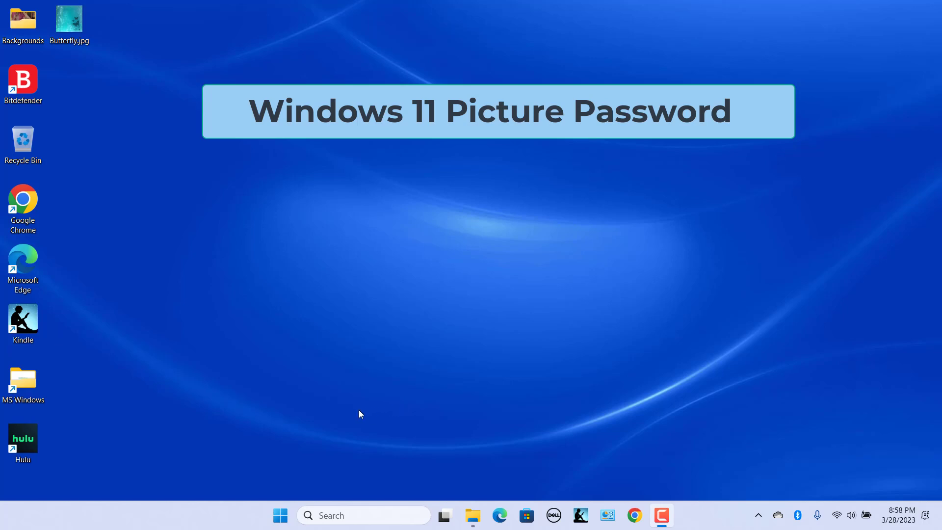
Launch Settings from the Start menu, then close it
left_click(280, 514)
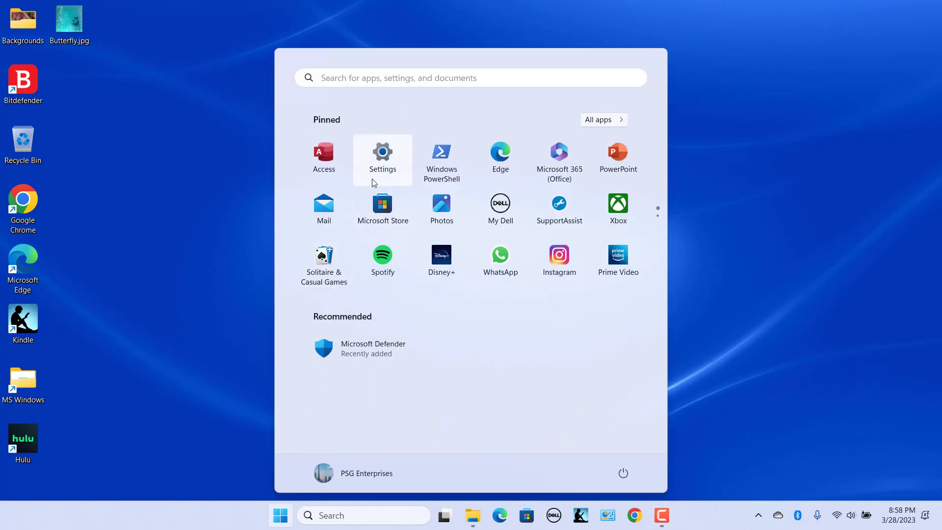
left_click(376, 155)
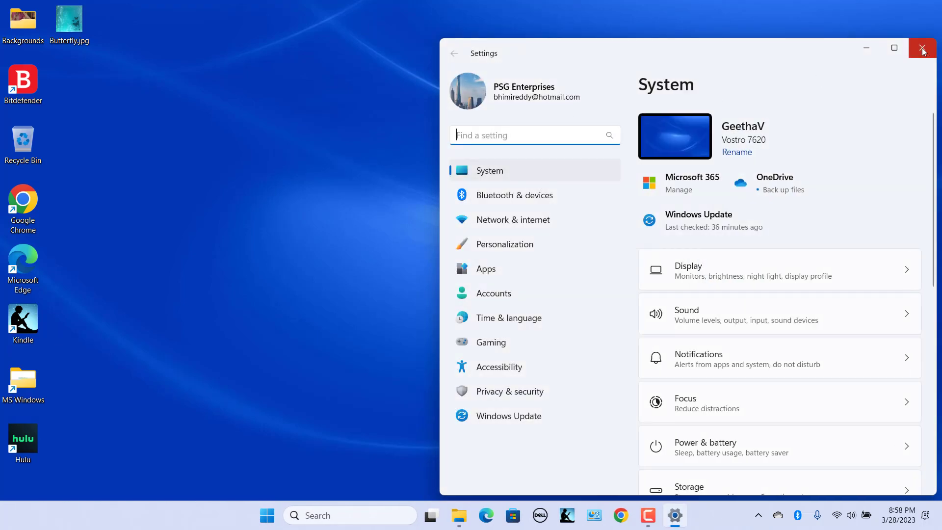
left_click(922, 50)
Reopen Settings from the Win+X menu, close it, then open it with Win+I
right_click(283, 522)
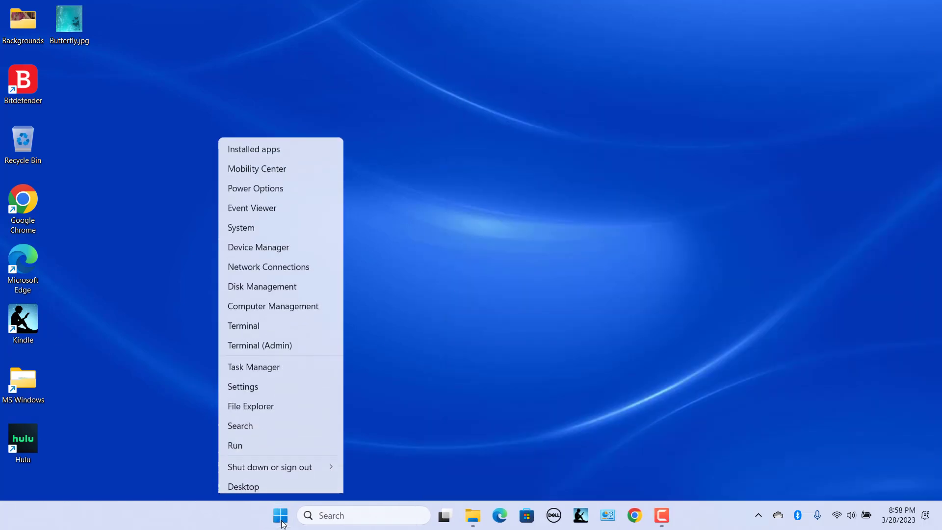
left_click(261, 385)
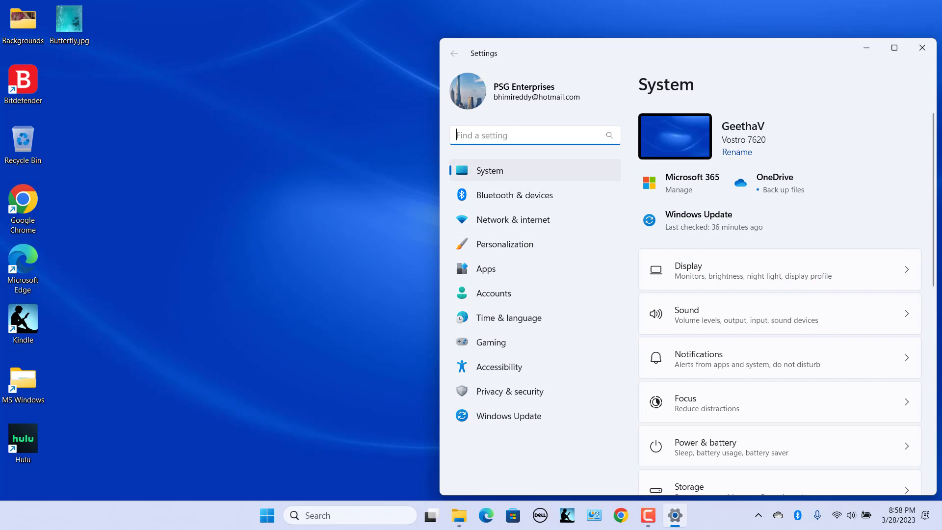
left_click(922, 47)
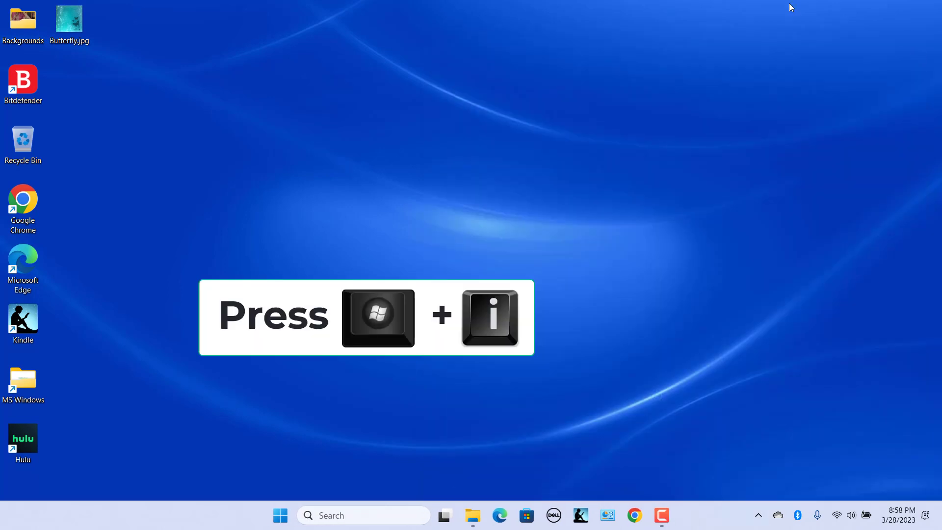
key("super+i")
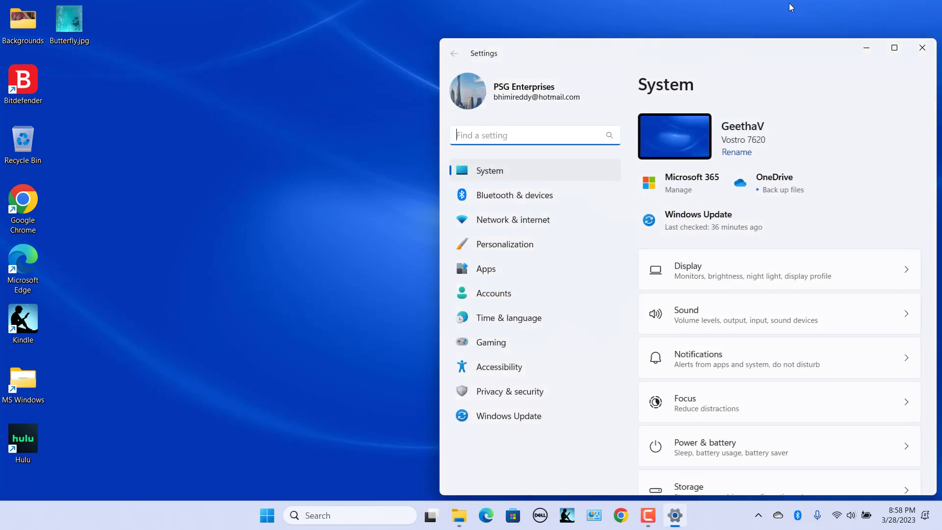
Go to Accounts and open its Sign-in options page
left_click(487, 297)
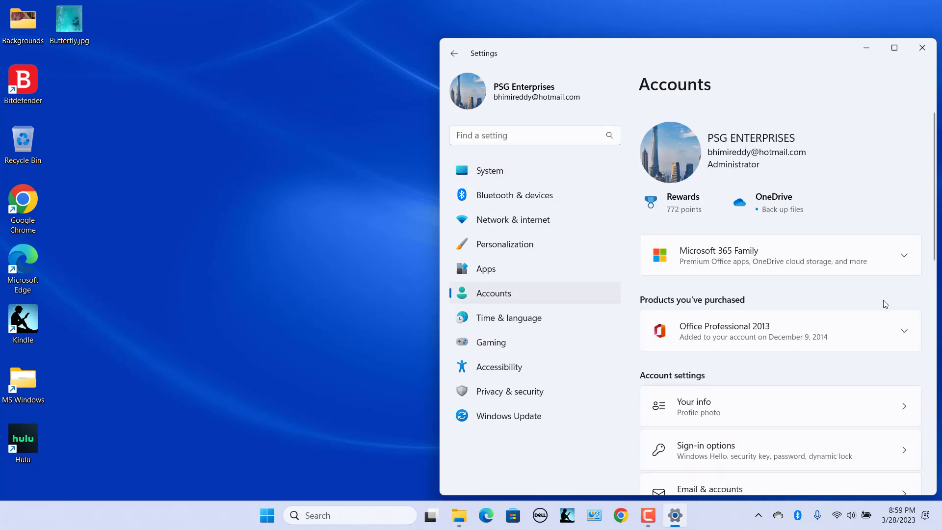
scroll(885, 304, "down", 2)
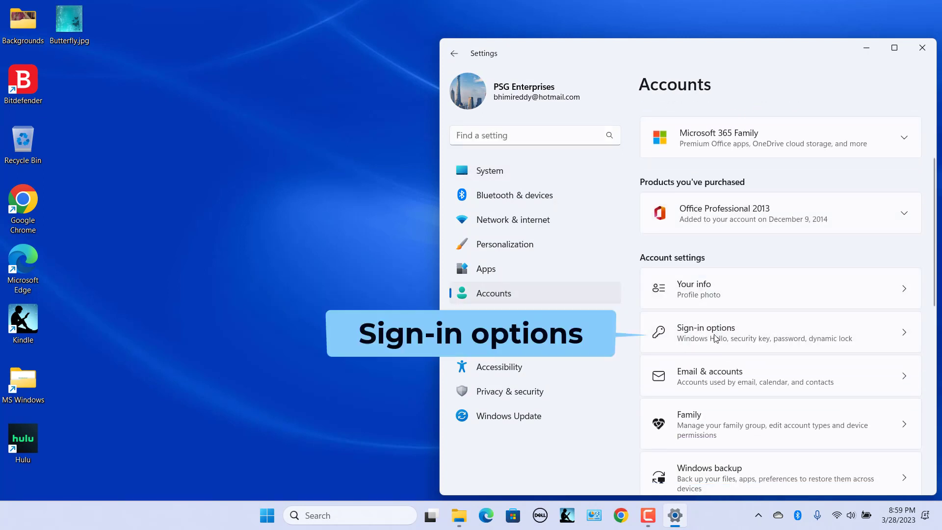
left_click(716, 338)
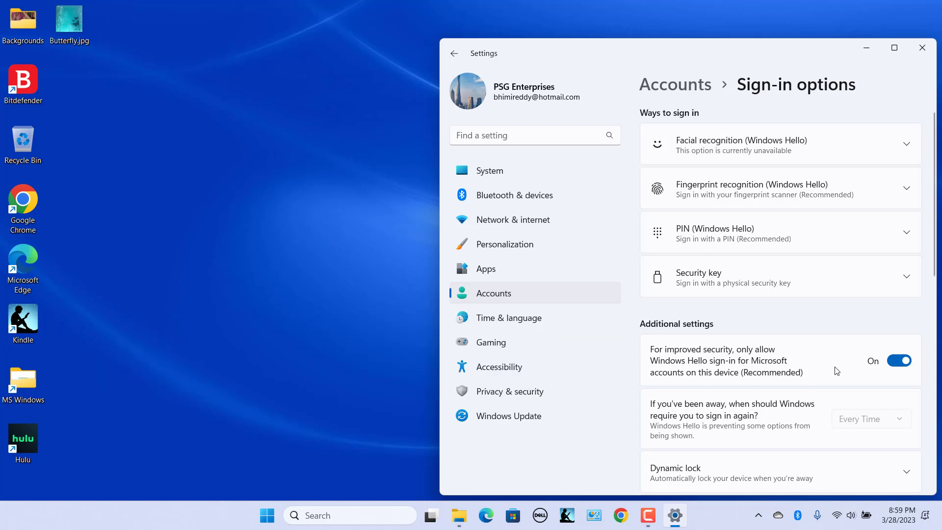
Turn off 'Only allow Windows Hello sign-in', restart Settings, and return to Accounts › Sign-in options
left_click(901, 362)
left_click(922, 48)
left_click(280, 515)
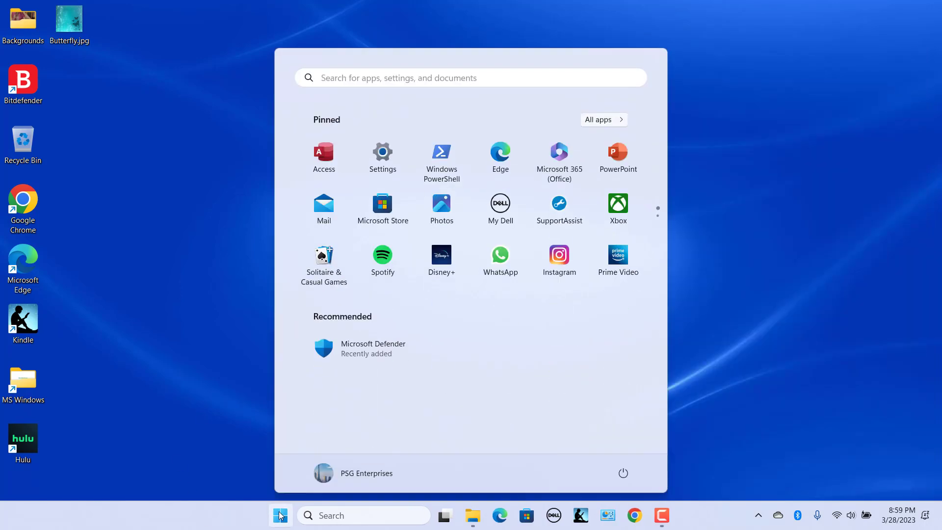
left_click(375, 165)
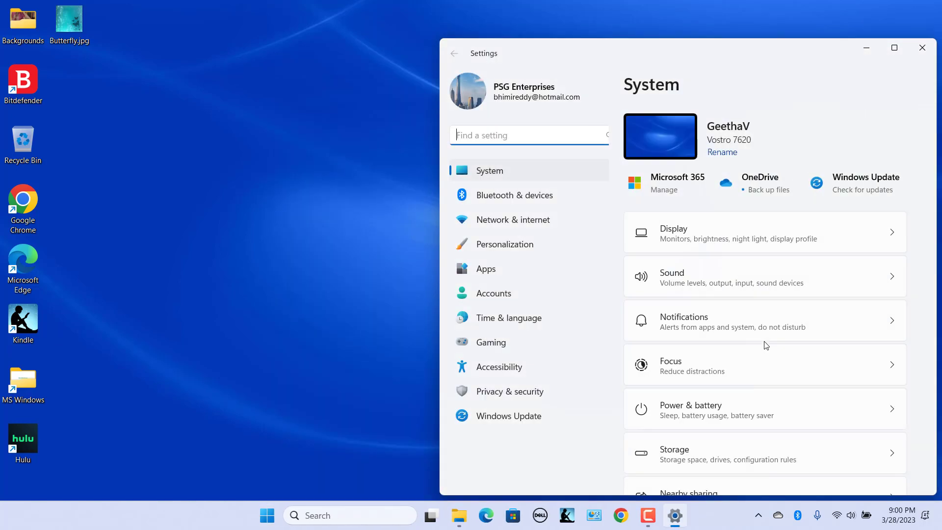
left_click(495, 296)
left_click(873, 447)
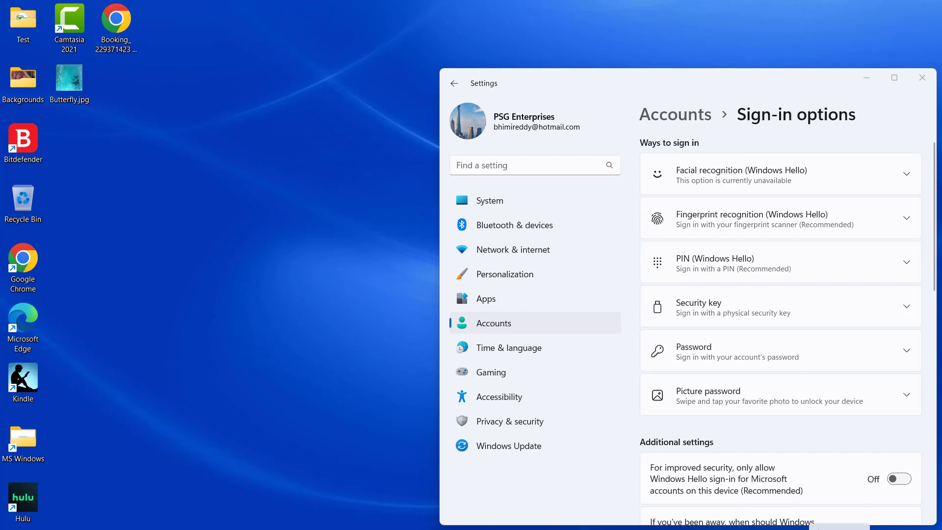
Add a Picture password and verify identity with the account password
left_click(908, 398)
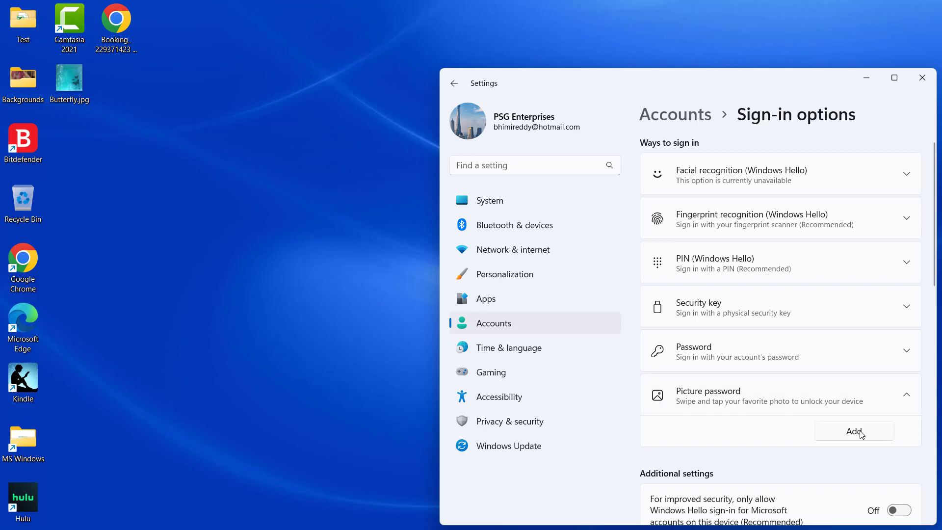
left_click(854, 432)
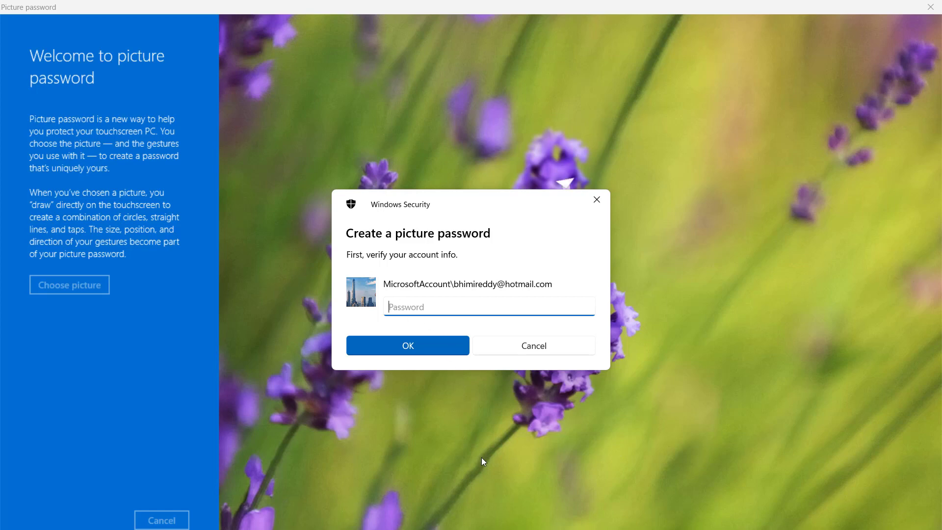
type("•••••")
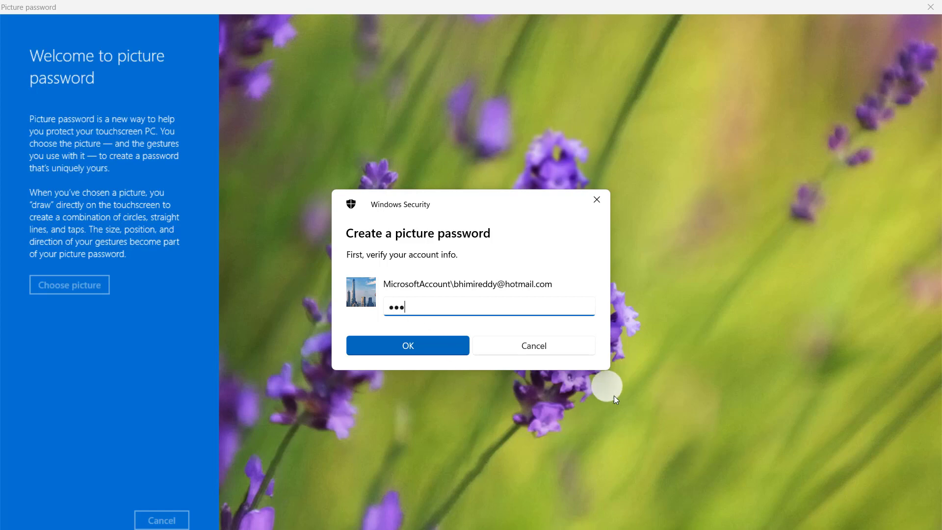
type("••••")
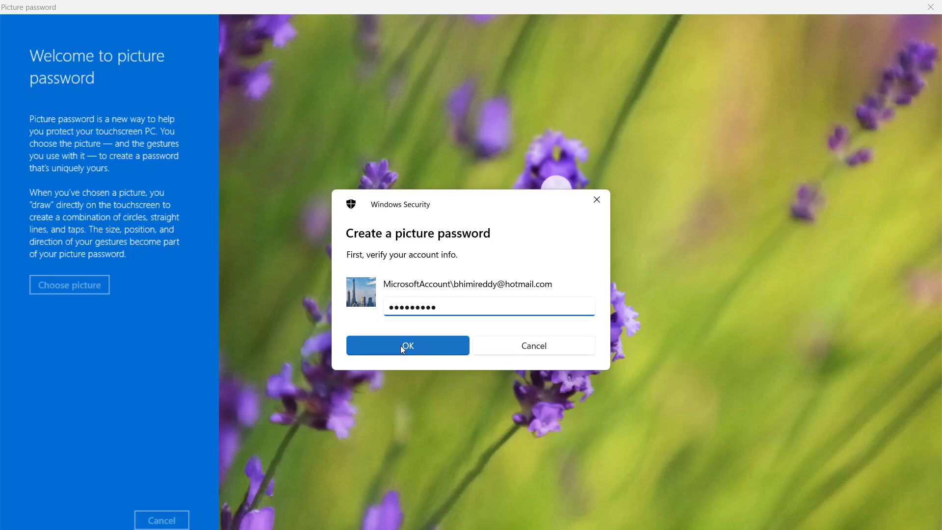
left_click(401, 347)
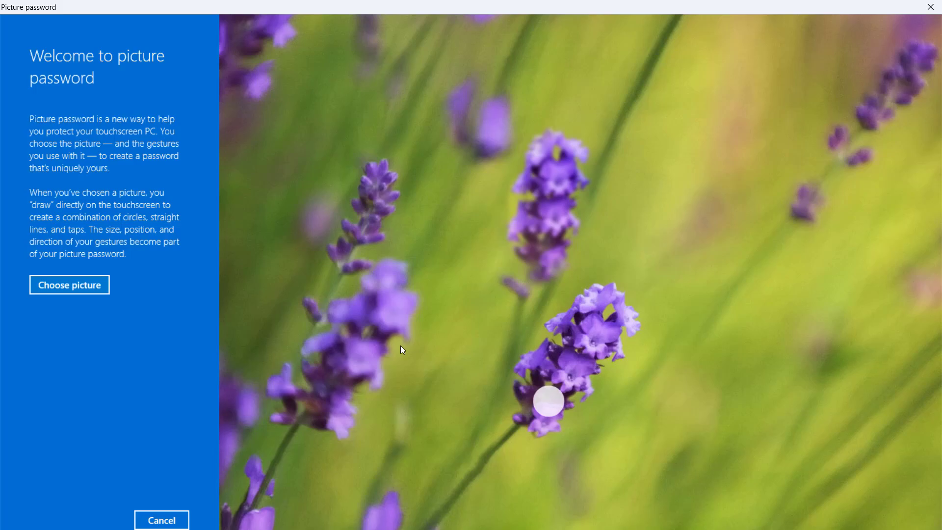
Load the lighthouse photo from Windows Spotlight Images and shift it slightly right
left_click(43, 286)
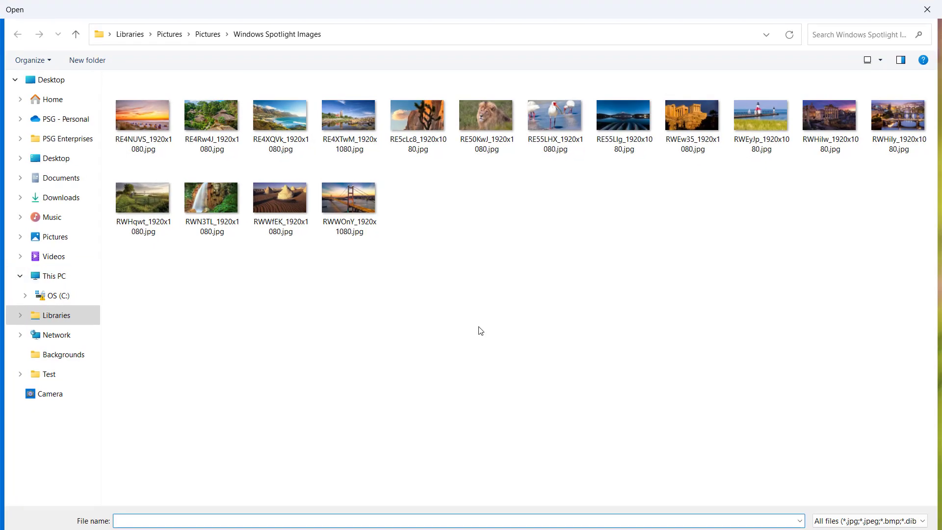
double_click(762, 118)
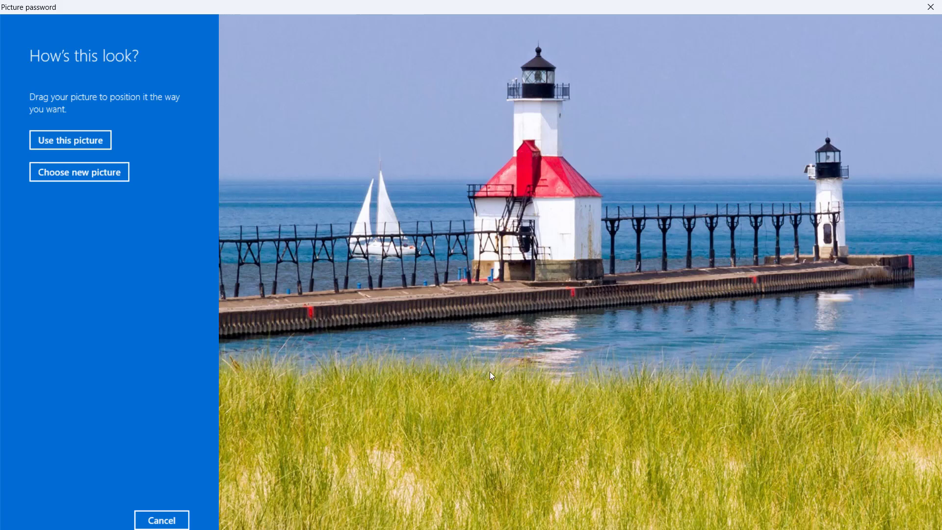
left_click_drag(481, 365, 516, 367)
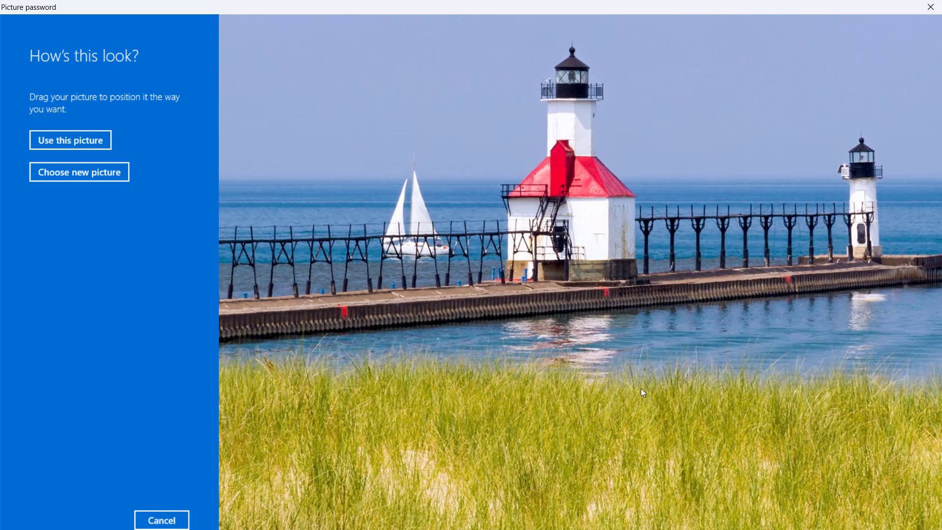
Use the lighthouse photo and draw a line across the sailboat, then tap both lighthouses
left_click(68, 141)
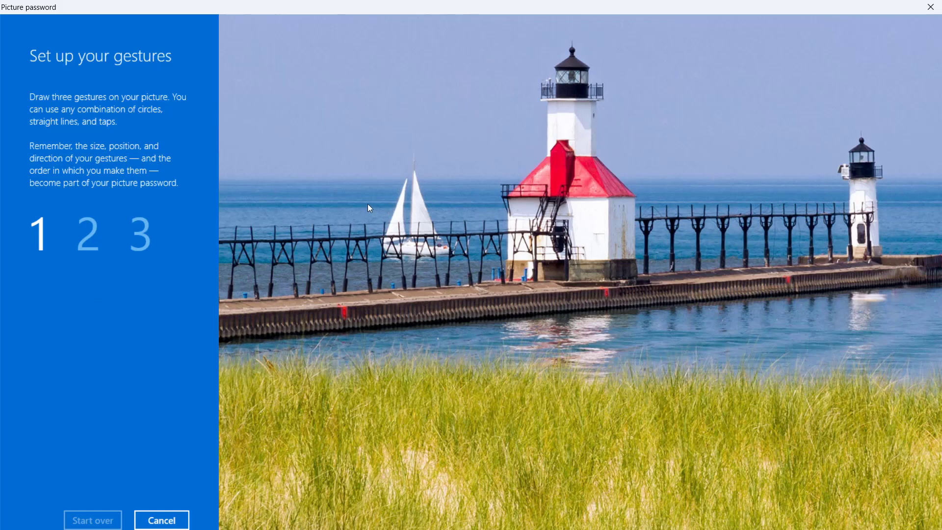
left_click_drag(366, 202, 451, 206)
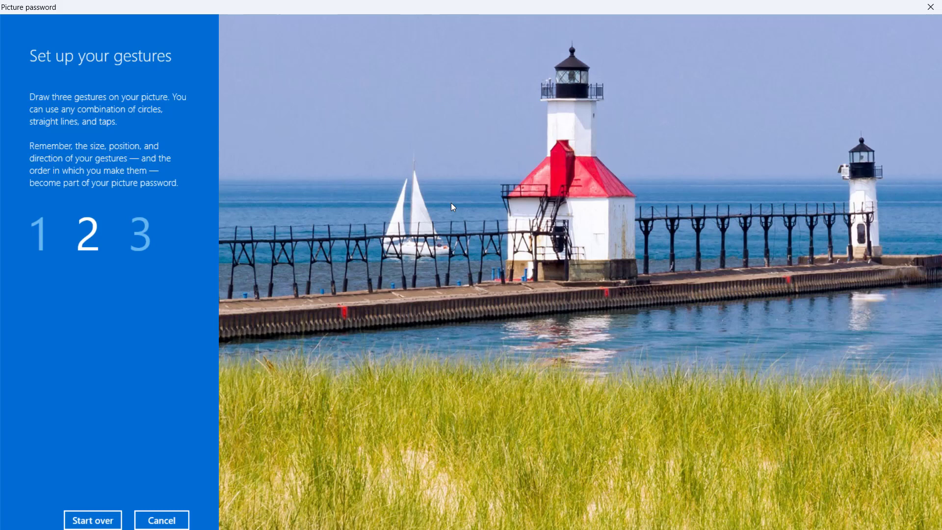
left_click(576, 45)
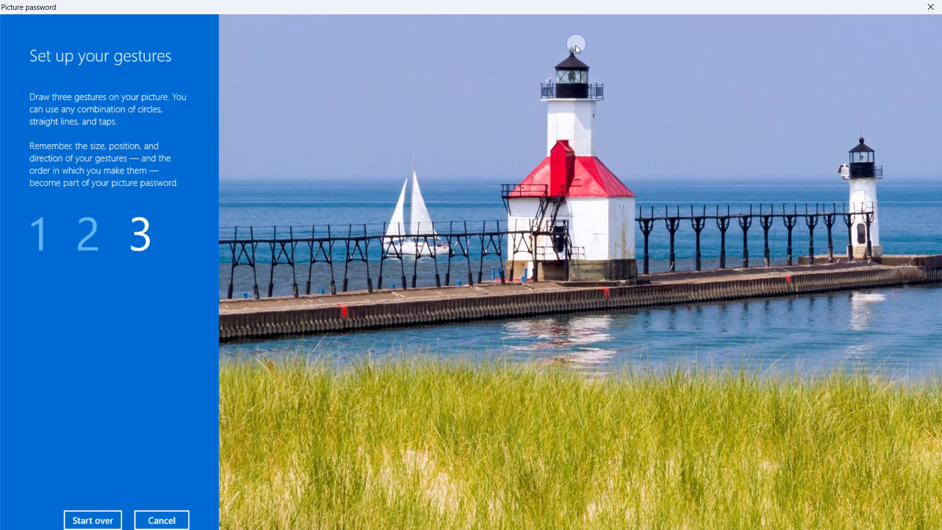
left_click(862, 142)
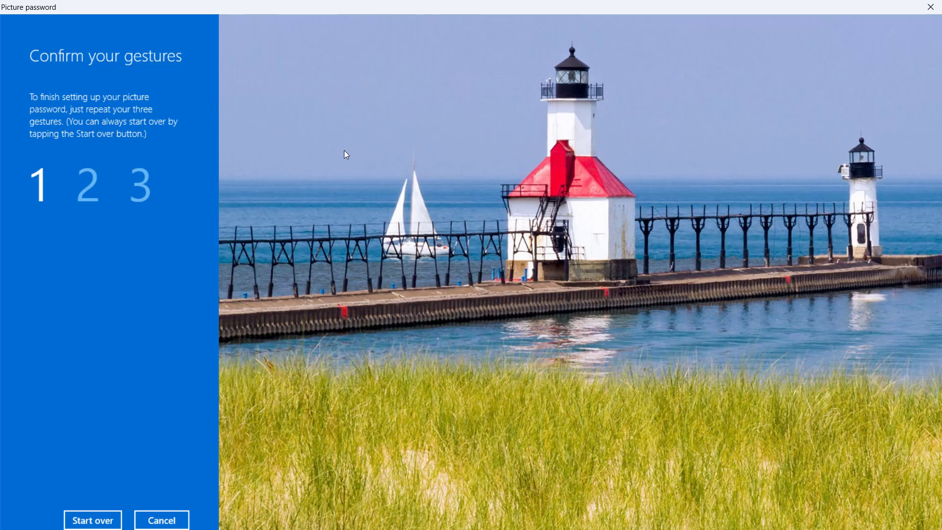
Repeat the sailboat line and both lighthouse taps to confirm, which fails to match
left_click_drag(355, 143, 469, 146)
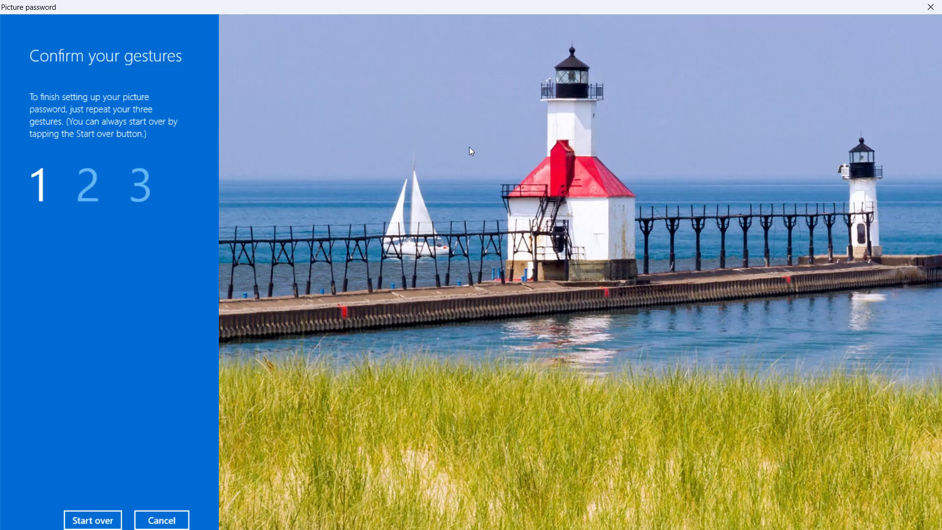
left_click(578, 49)
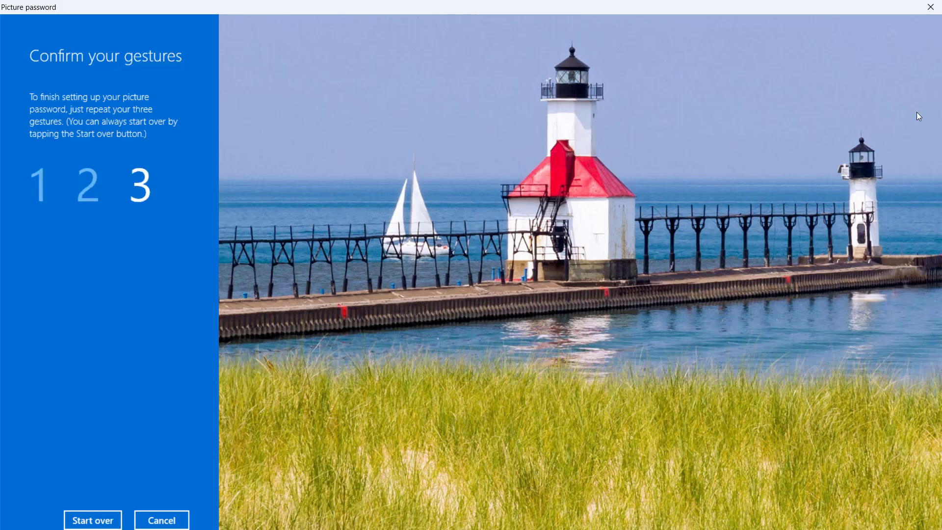
left_click(860, 142)
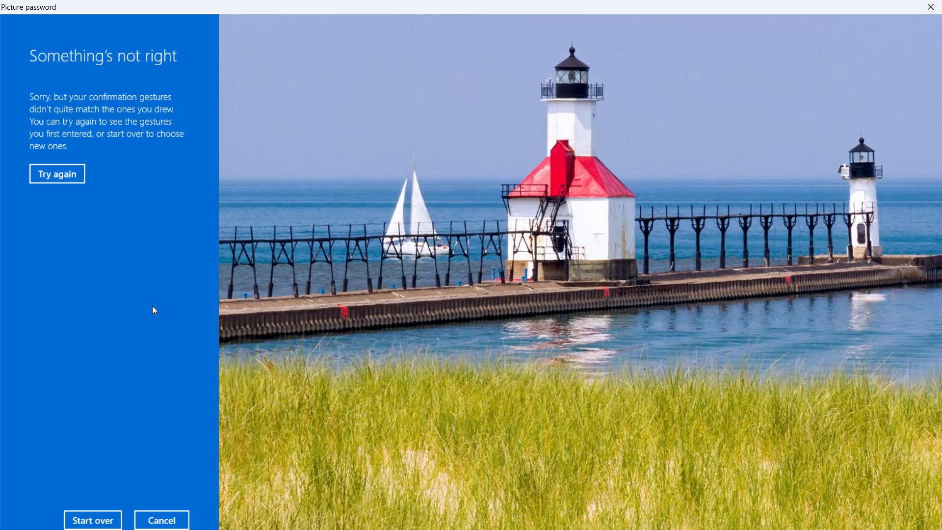
Retry with hints on both lighthouse tops, then redo the sailboat line and large lighthouse tap
left_click(61, 175)
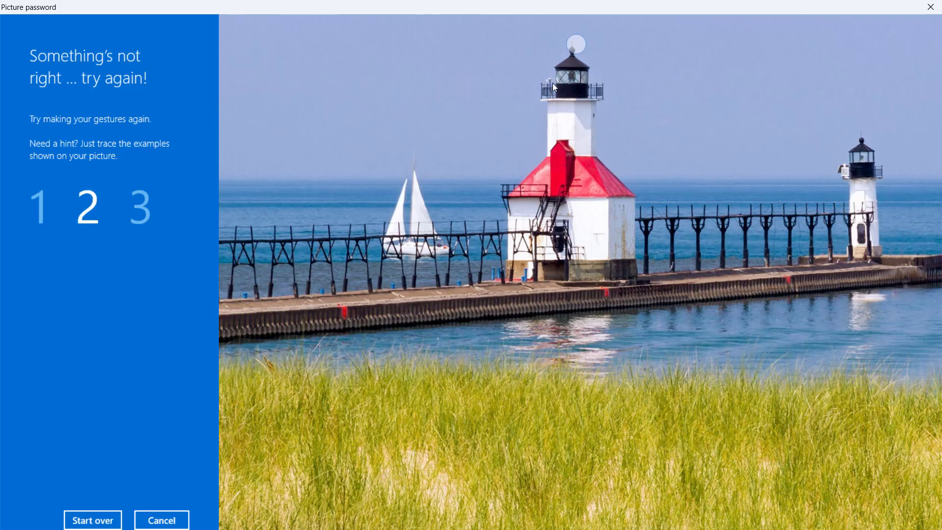
left_click(588, 46)
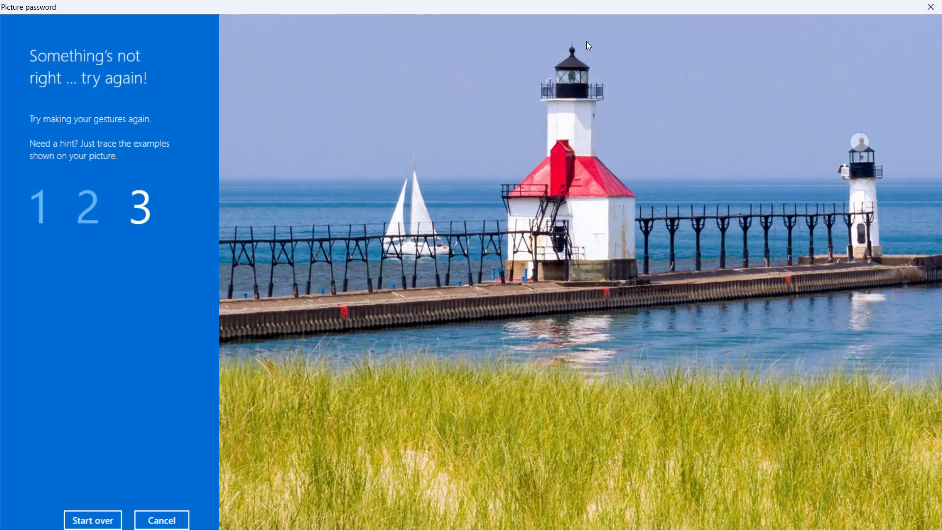
left_click(862, 146)
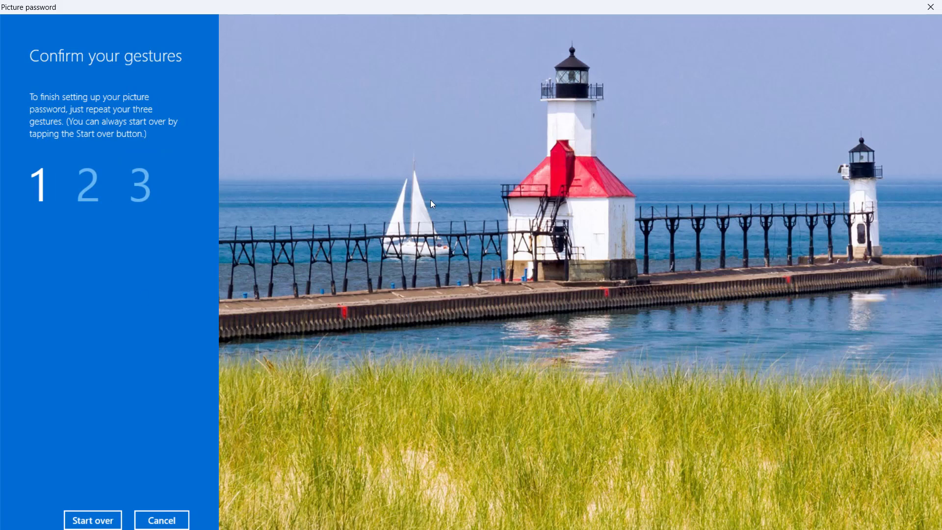
left_click(448, 202)
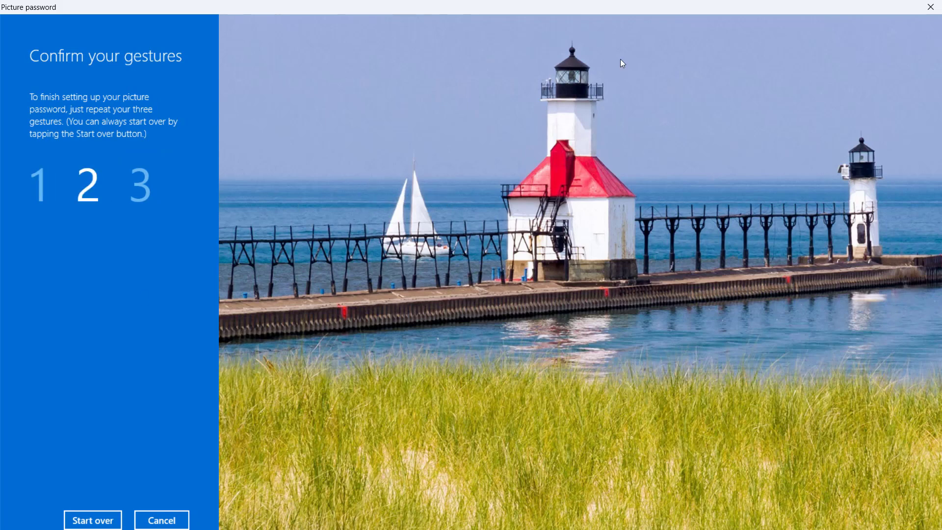
left_click(578, 49)
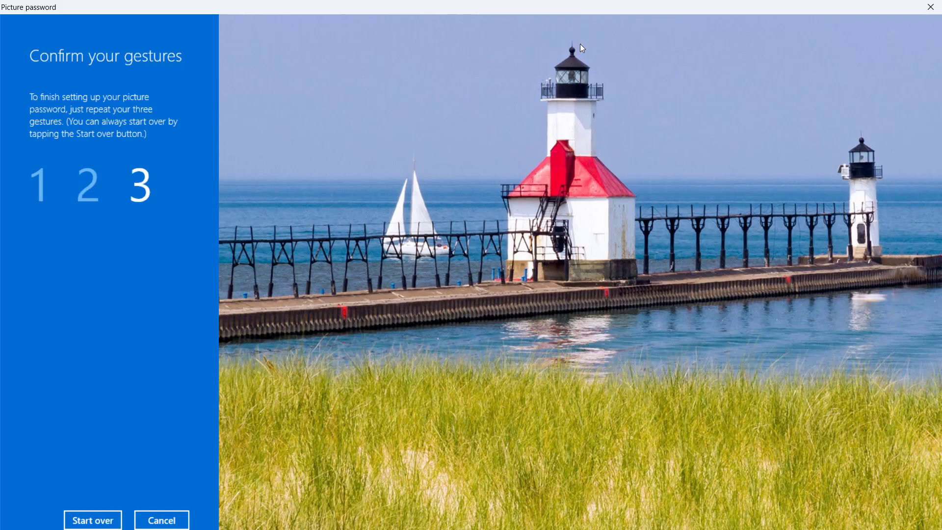
Tap the small lighthouse top to complete confirmation and finish the picture password setup
left_click(862, 141)
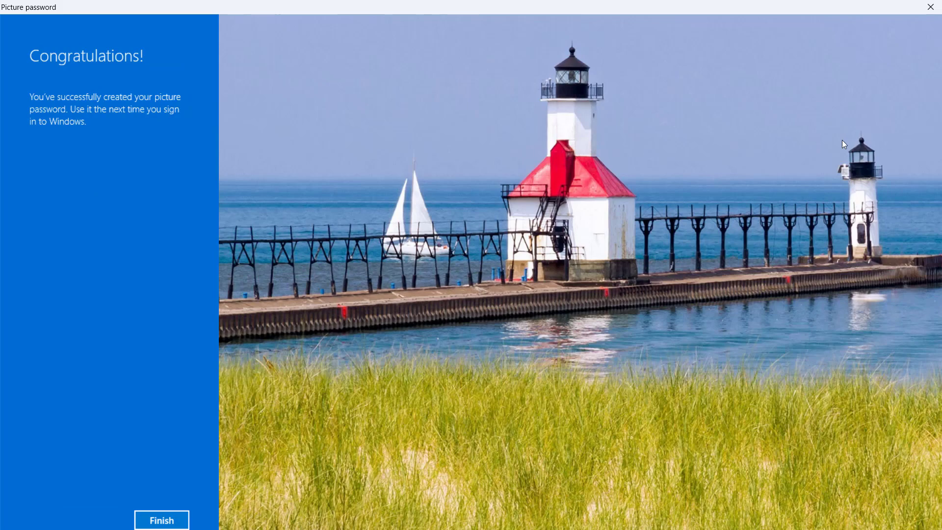
key("Return")
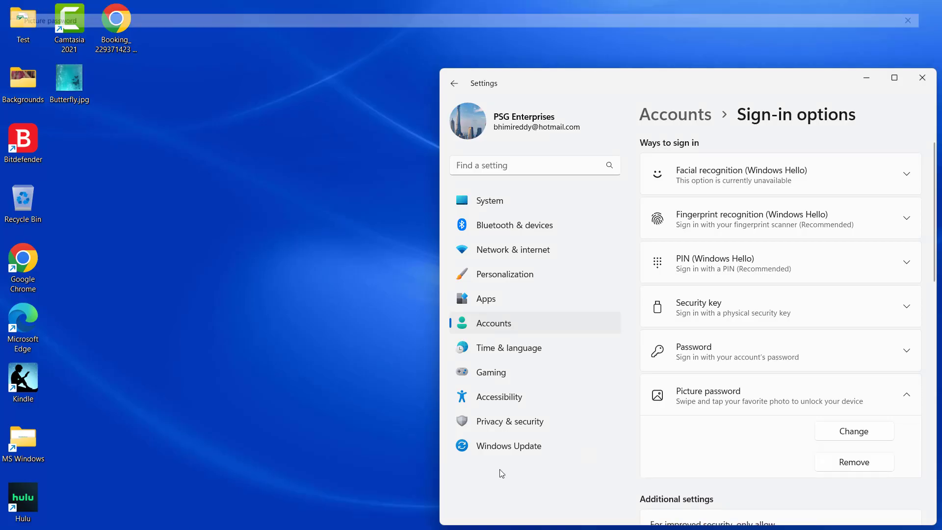